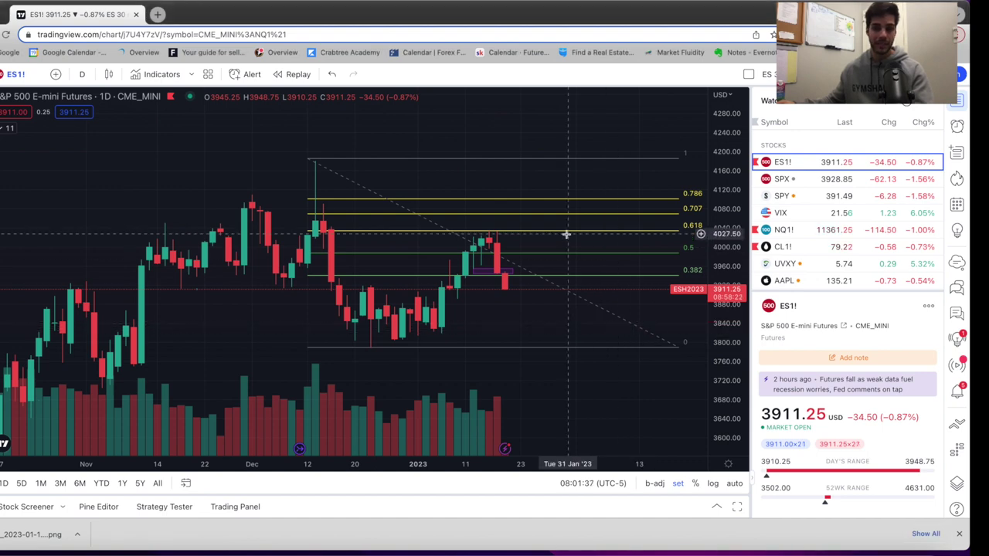
Step: Zoom into the recent candles and pan to centre December through February
scroll(556, 316, down, 2)
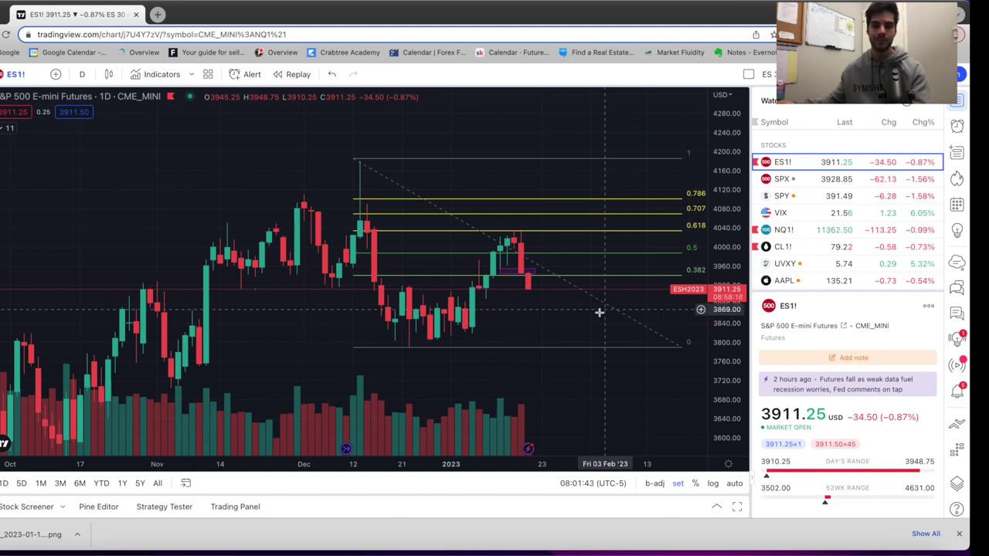
scroll(587, 326, down, 1)
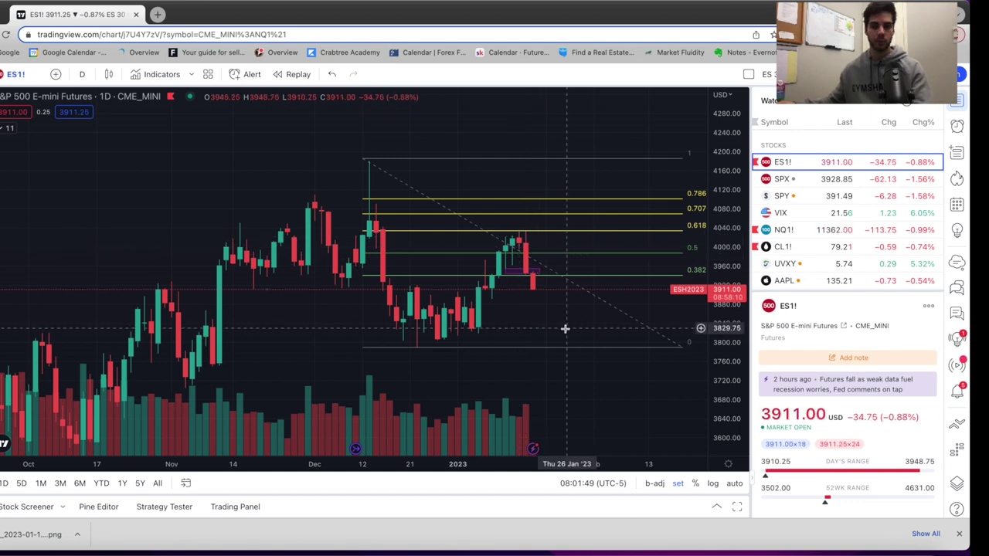
scroll(557, 330, up, 3)
scroll(432, 294, down, 2)
scroll(402, 274, up, 2)
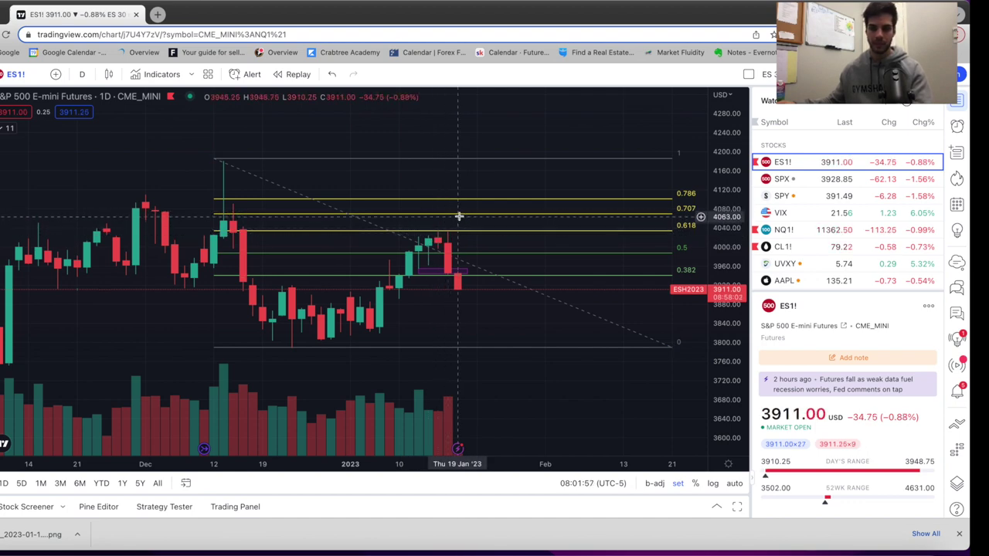
scroll(453, 239, down, 3)
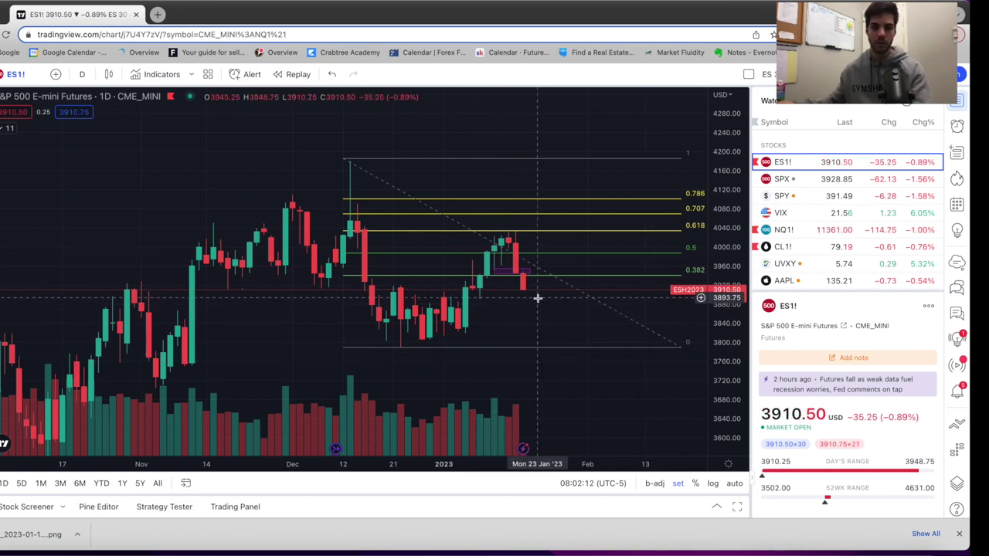
scroll(537, 298, up, 2)
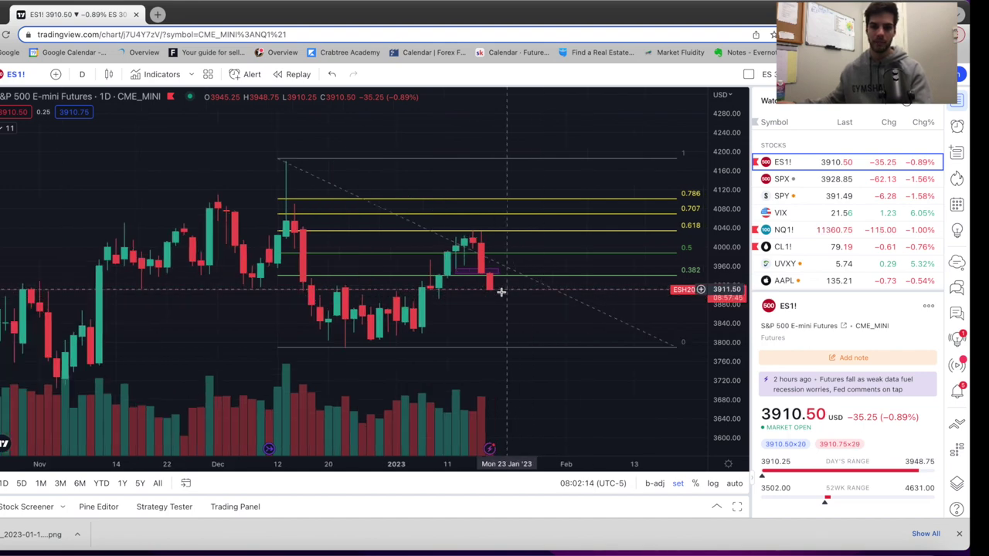
scroll(490, 314, down, 2)
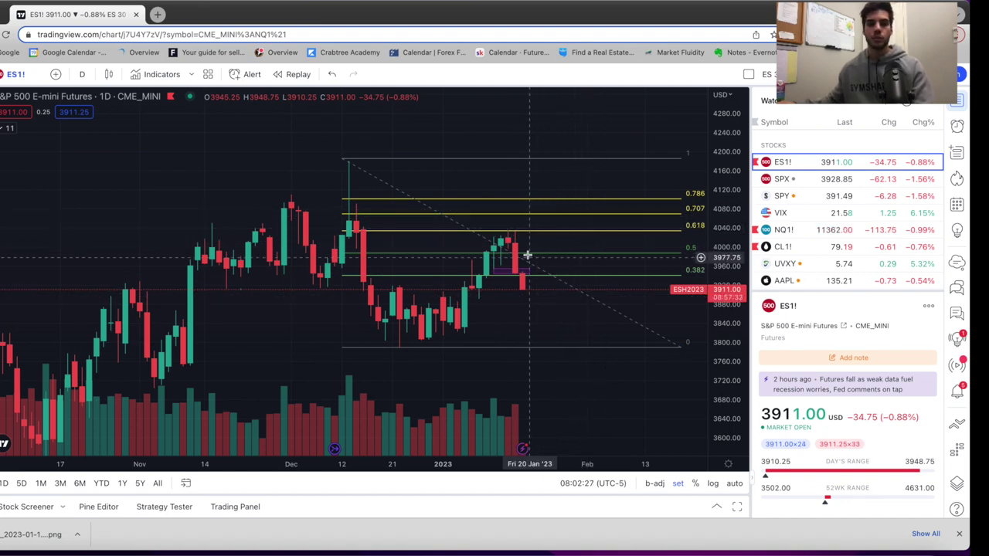
scroll(593, 302, up, 3)
scroll(593, 302, up, 5)
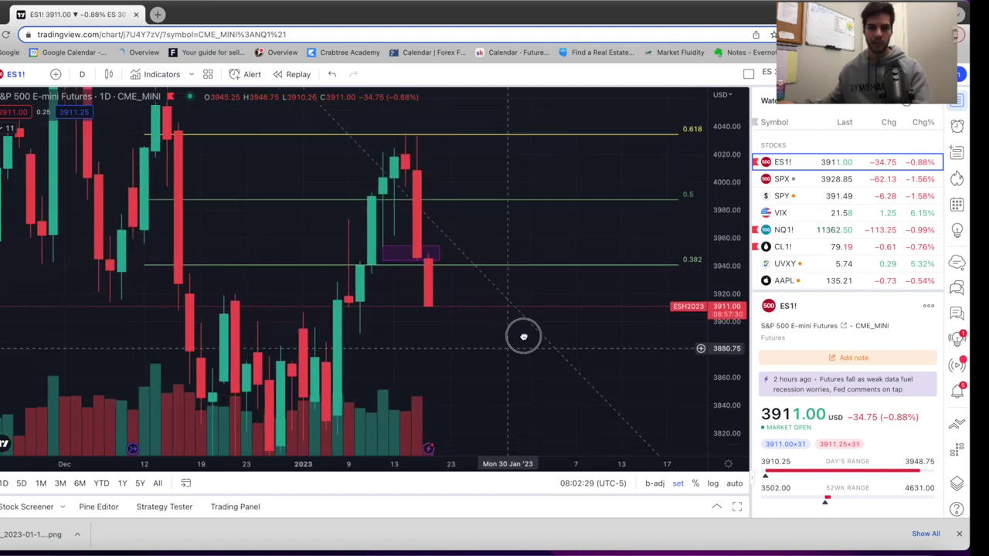
scroll(426, 168, down, 3)
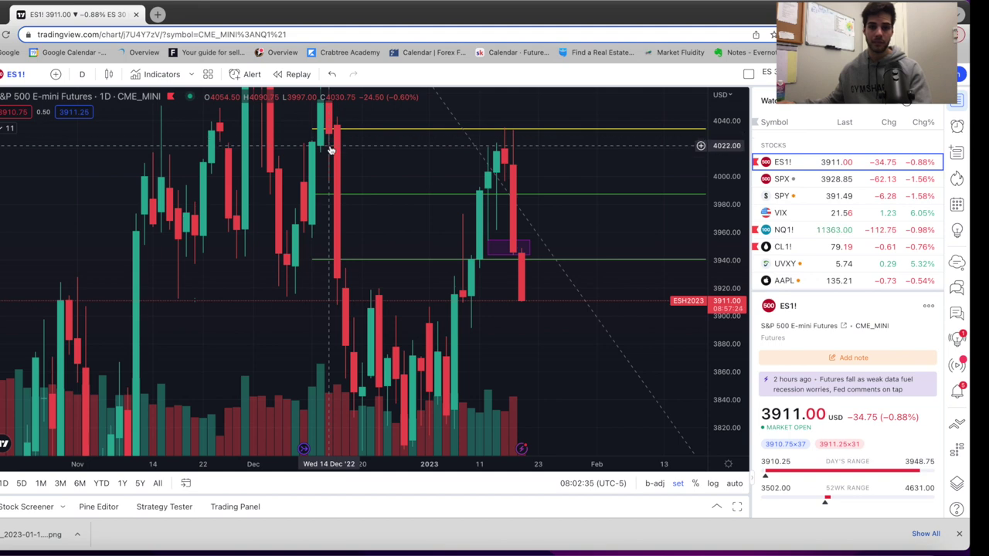
scroll(381, 155, up, 2)
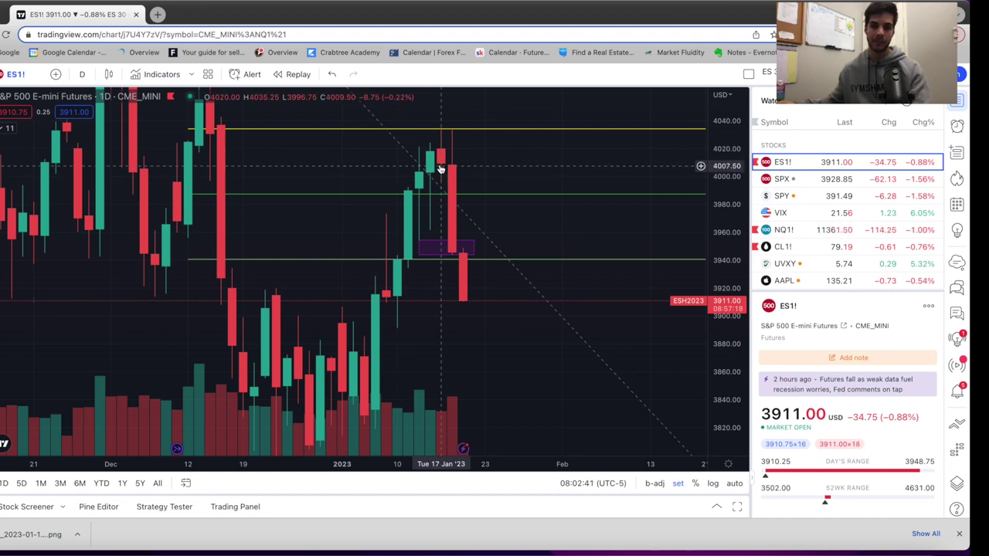
scroll(437, 178, left, 3)
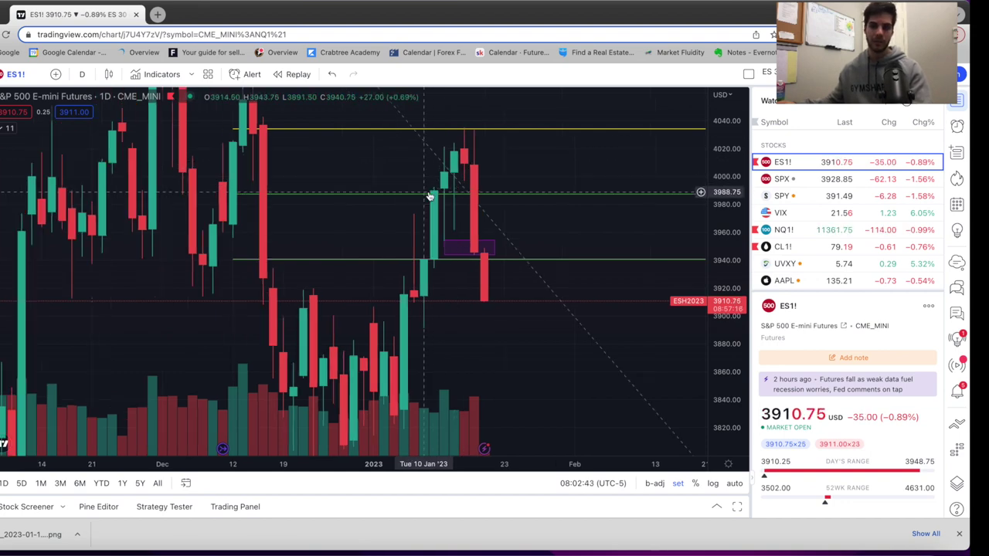
drag(500, 199, 420, 209)
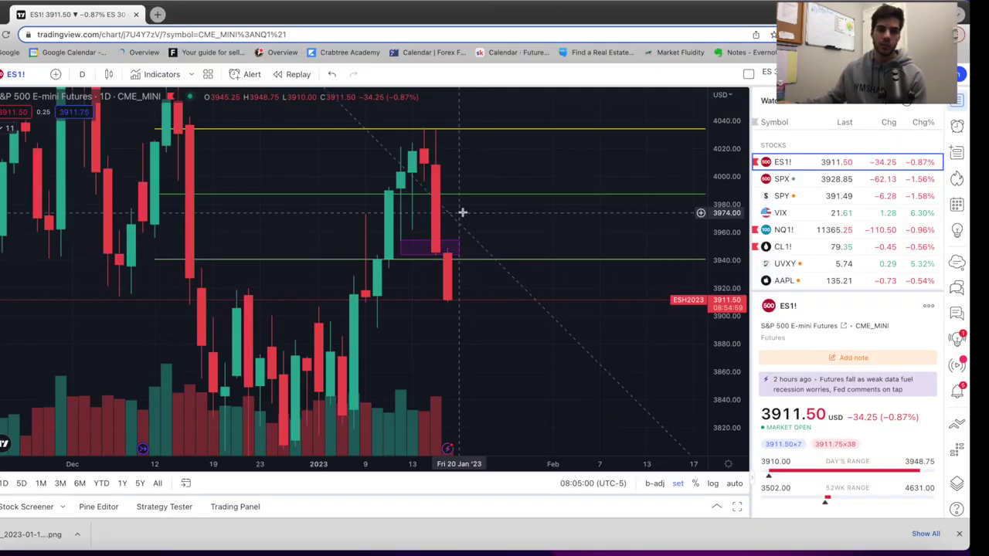
Step: Place a short position at the Jan 18 candle with its stop lowered to 4037
key(super+Tab)
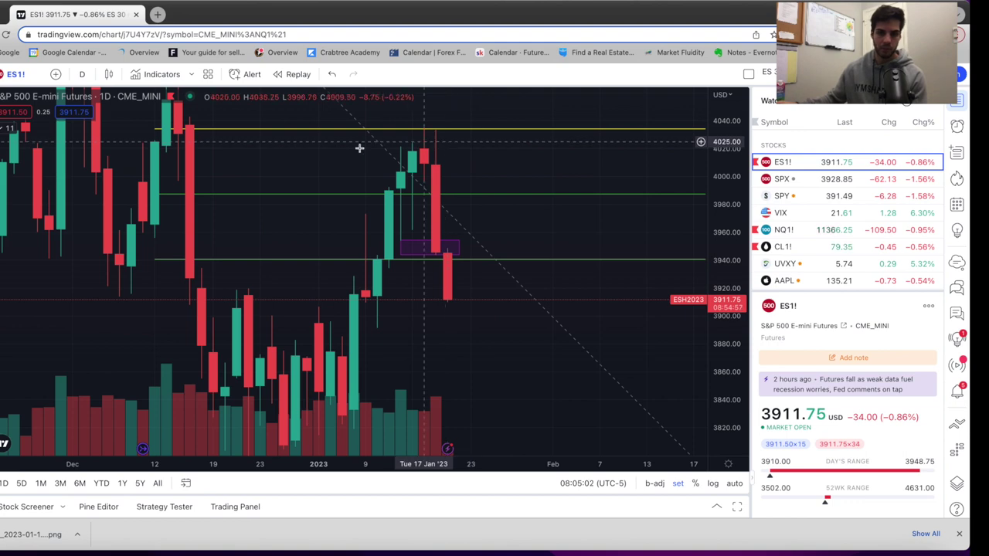
click(3, 232)
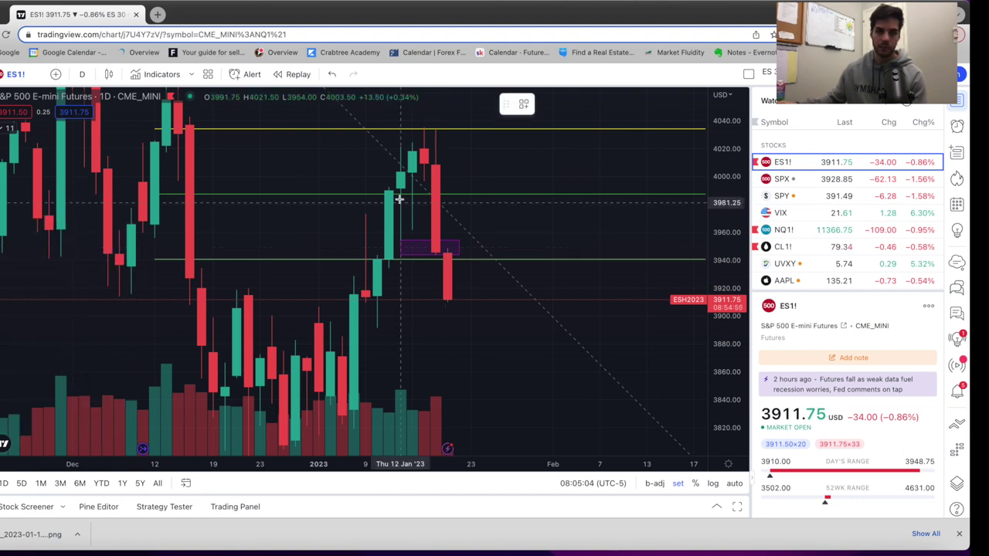
click(435, 167)
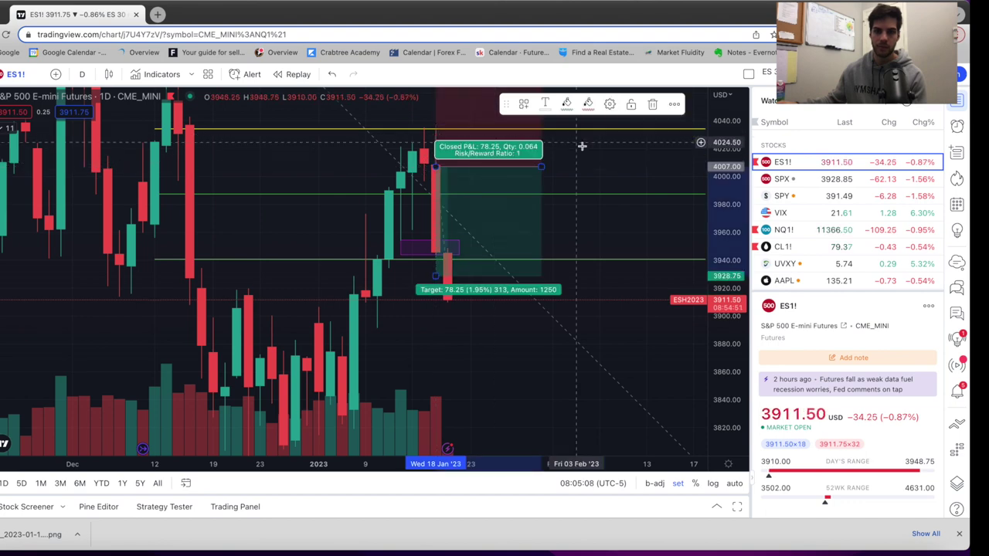
drag(450, 112, 456, 181)
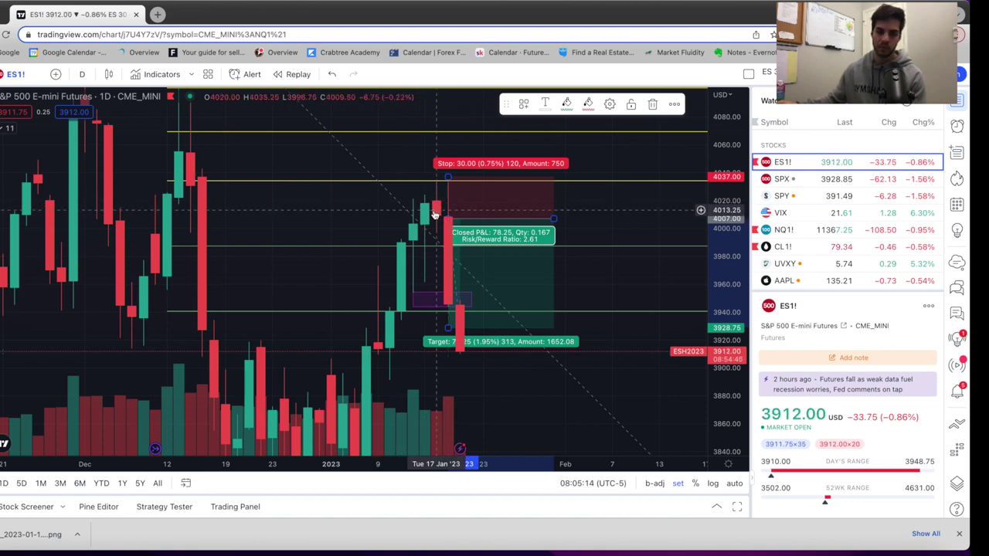
scroll(433, 205, right, 4)
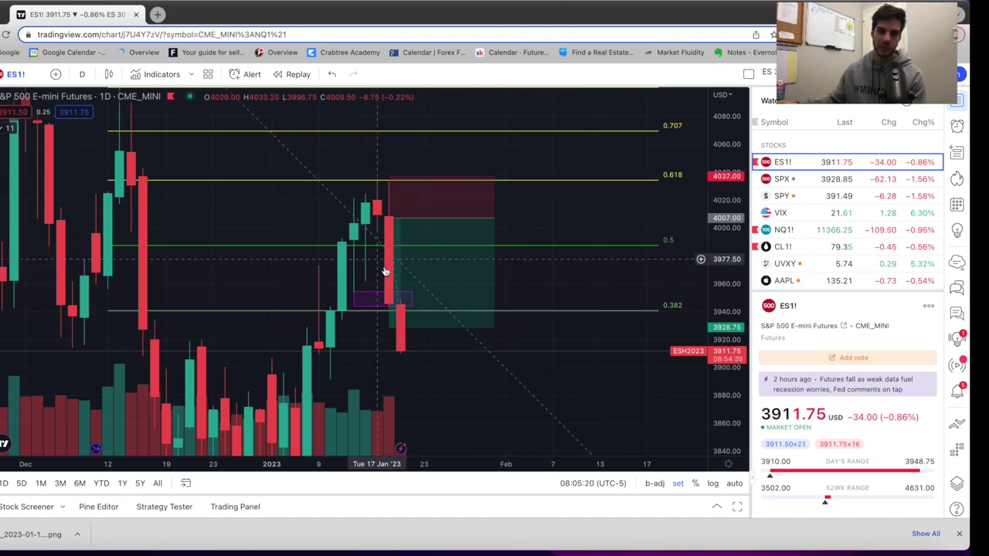
scroll(302, 250, right, 3)
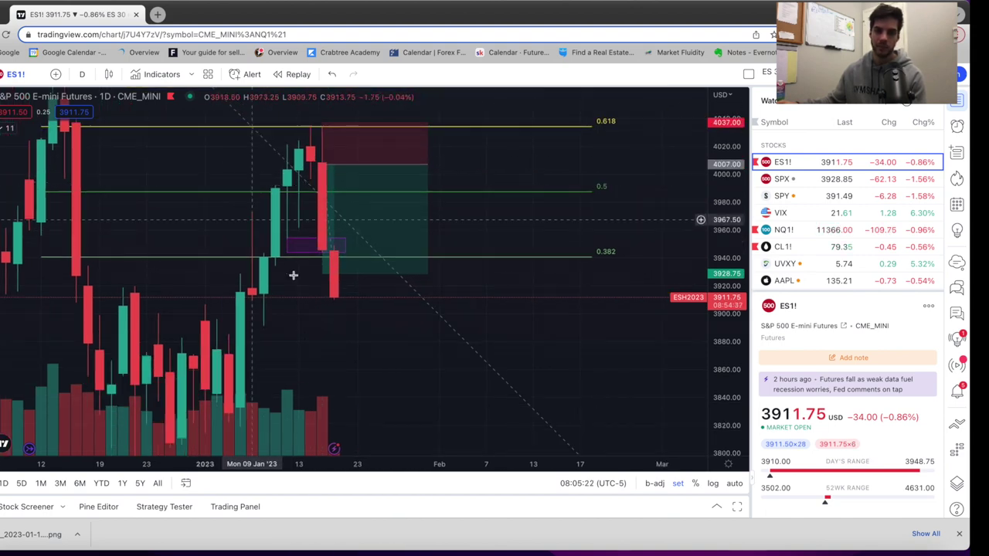
Step: Draw a purple box spanning roughly 3870–3890 below the latest candles
drag(316, 251, 421, 263)
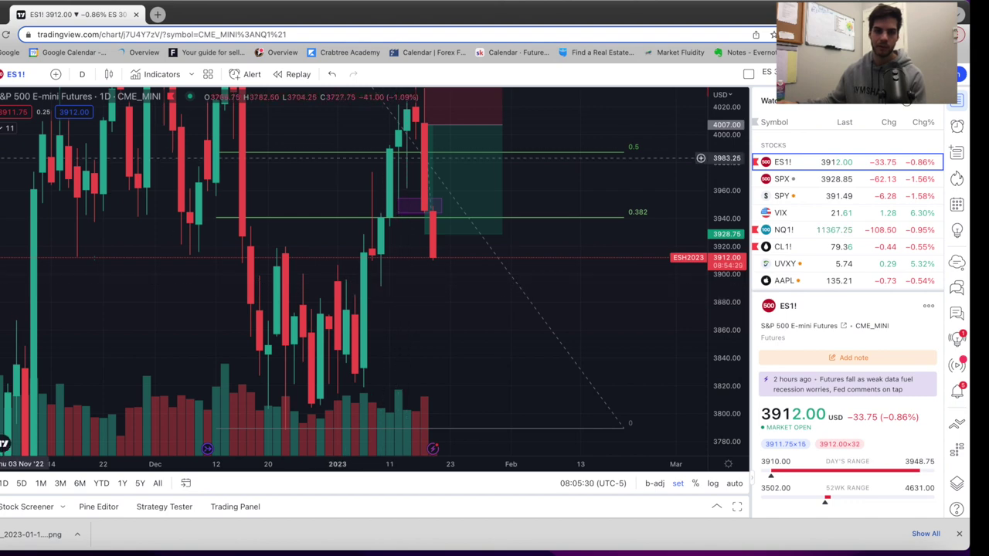
drag(353, 316, 513, 287)
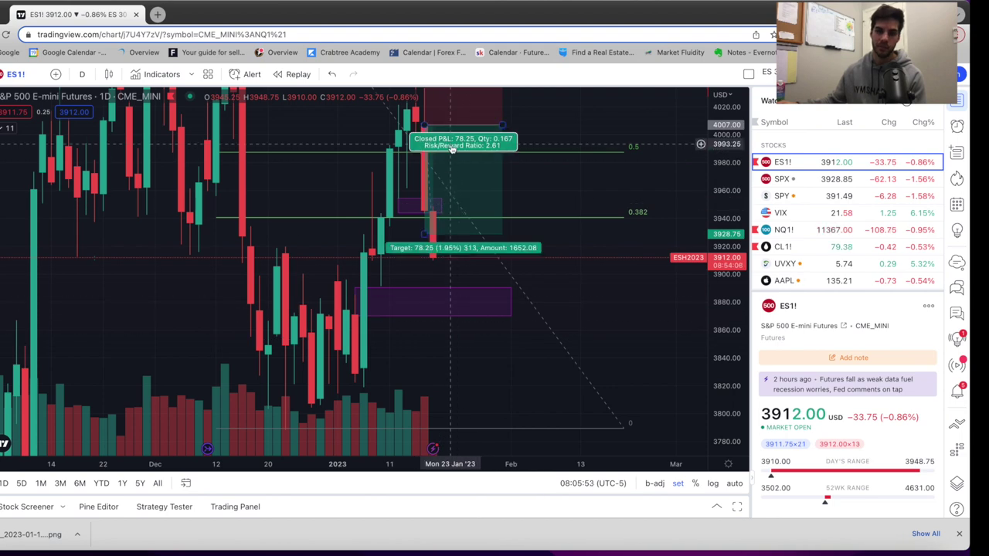
scroll(470, 287, down, 3)
scroll(417, 332, right, 1)
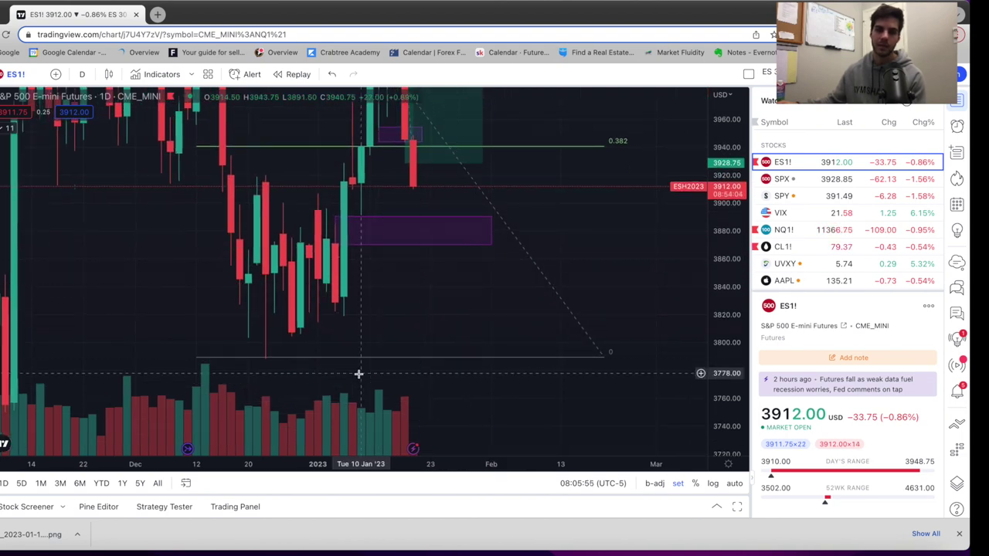
double_click(711, 363)
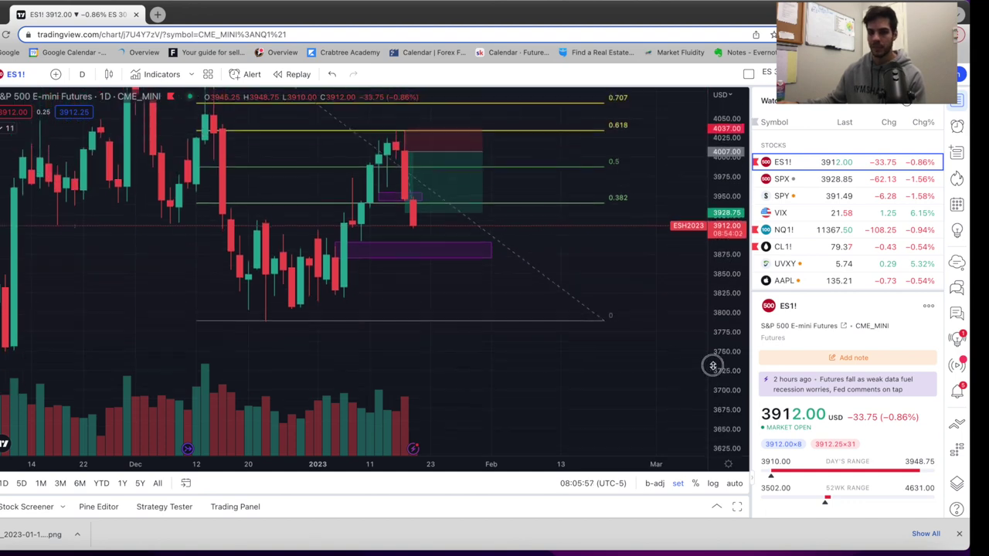
scroll(326, 325, down, 1)
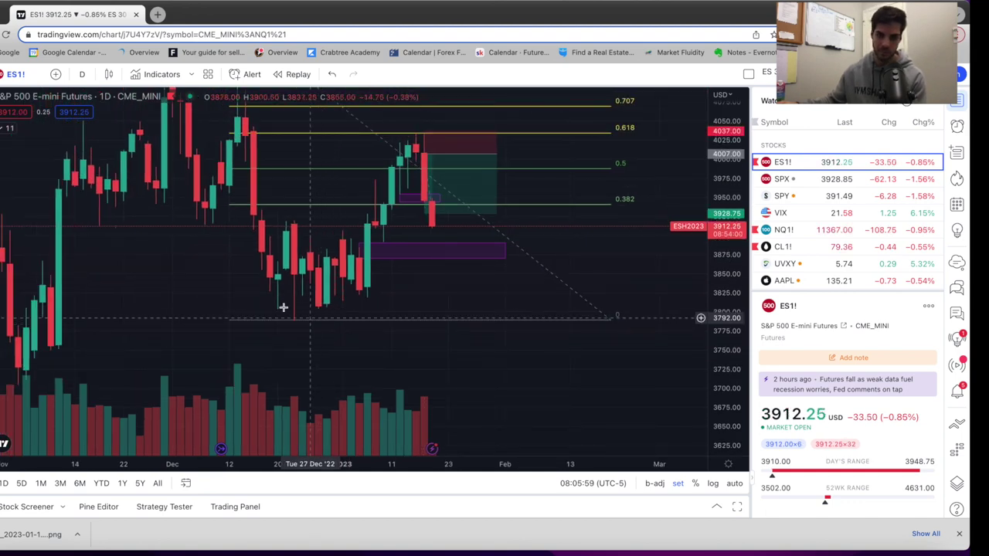
scroll(518, 294, down, 4)
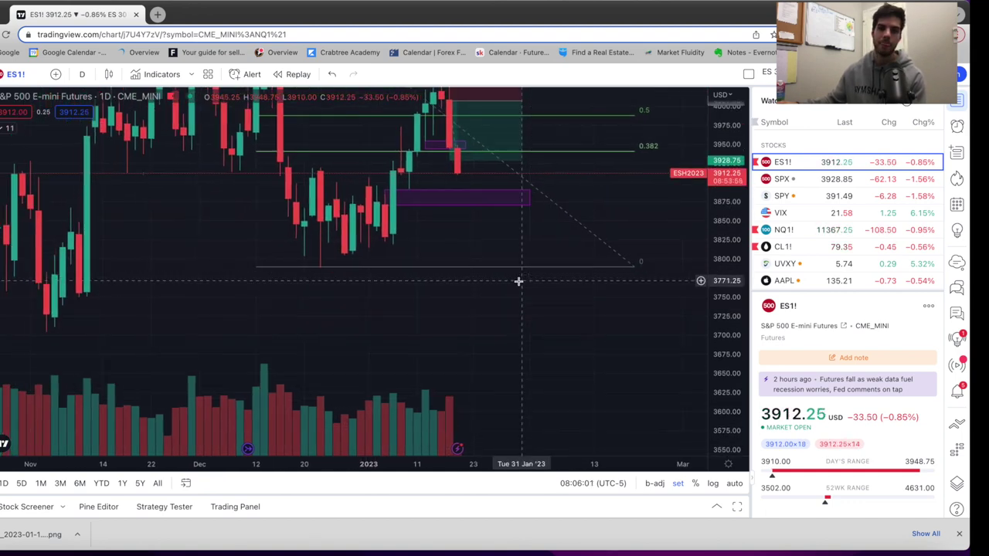
scroll(626, 232, down, 1)
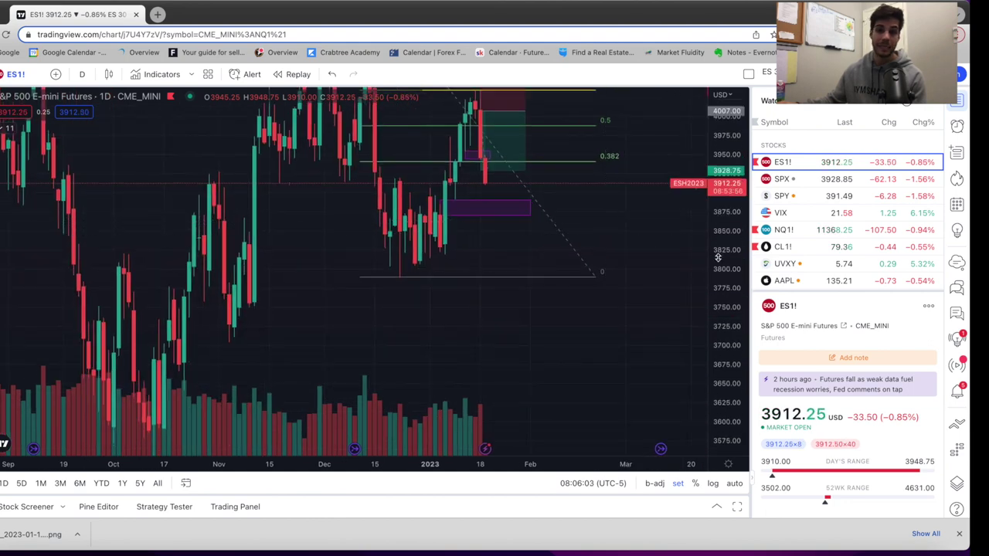
drag(722, 258, 516, 273)
scroll(449, 319, down, 1)
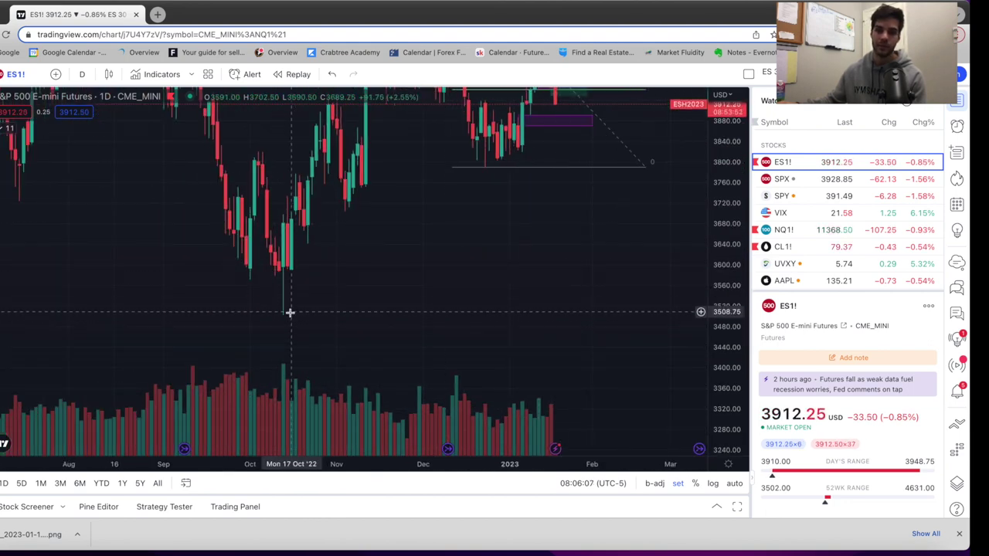
scroll(287, 315, up, 2)
scroll(463, 325, right, 3)
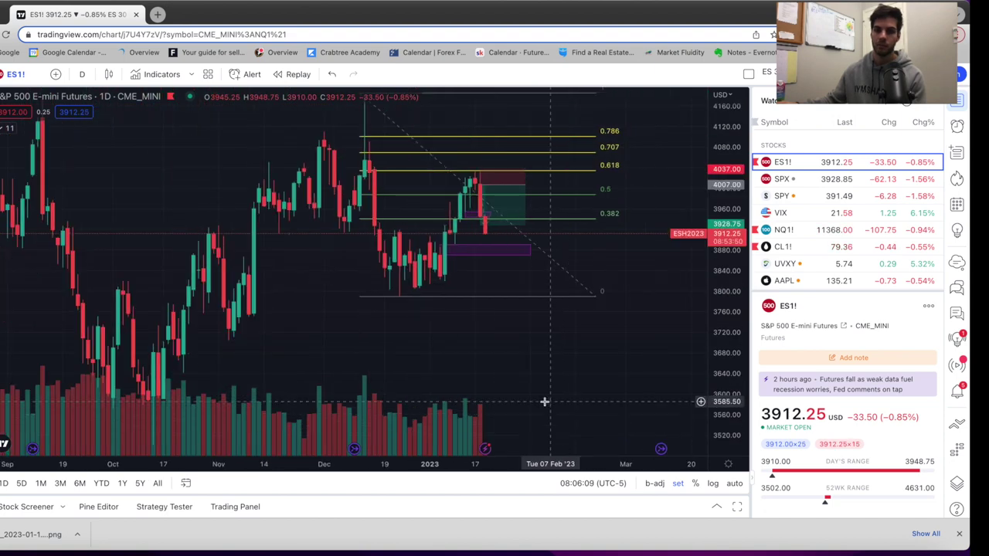
scroll(661, 332, down, 2)
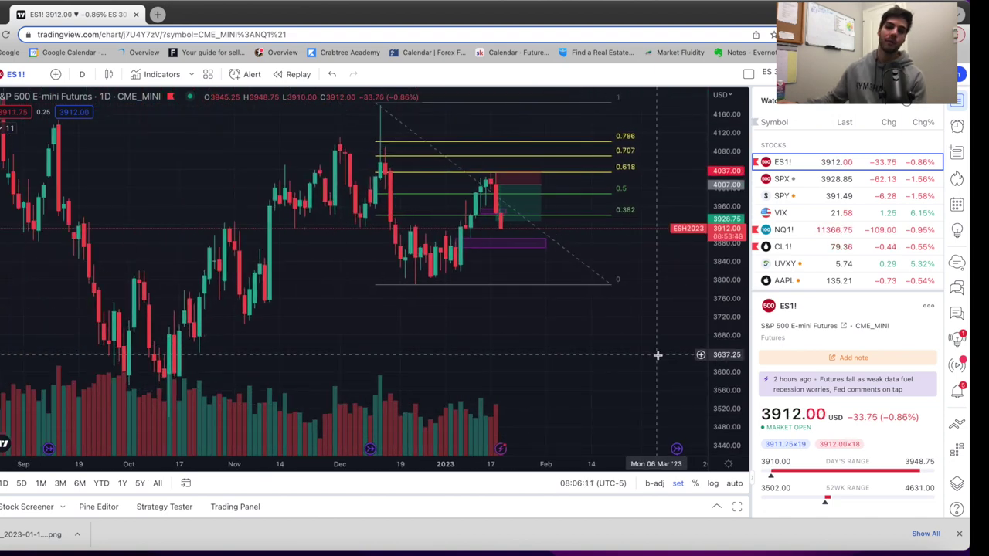
scroll(596, 333, right, 2)
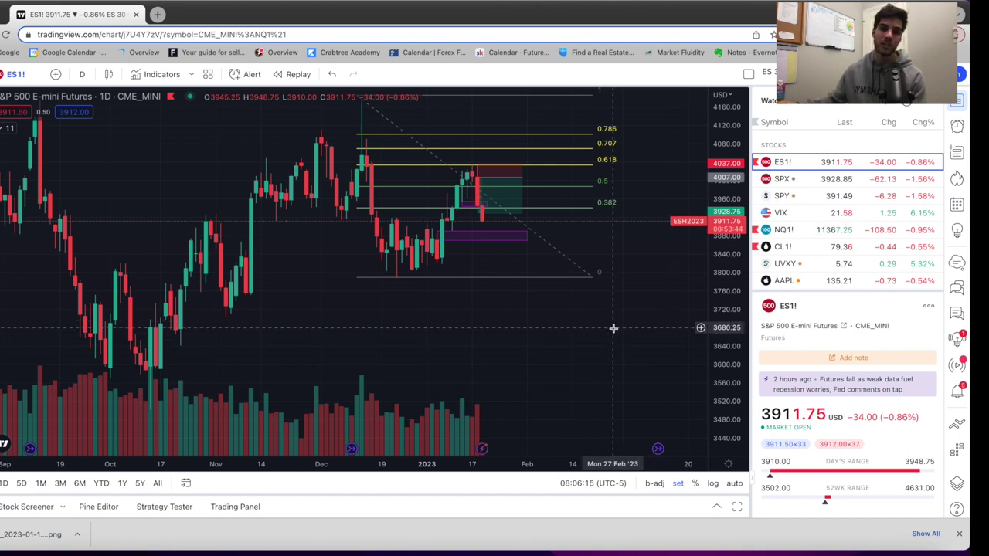
scroll(603, 321, right, 2)
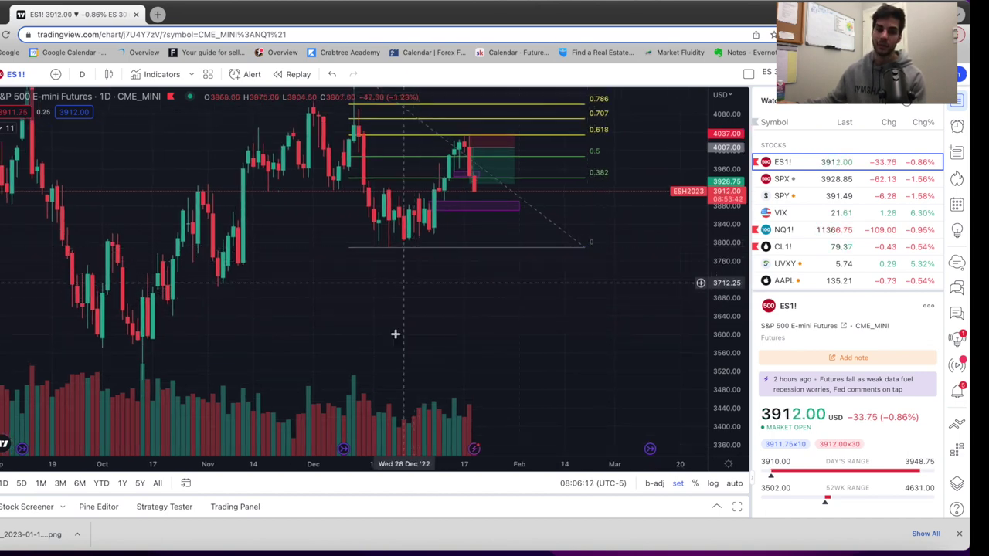
scroll(395, 272, right, 3)
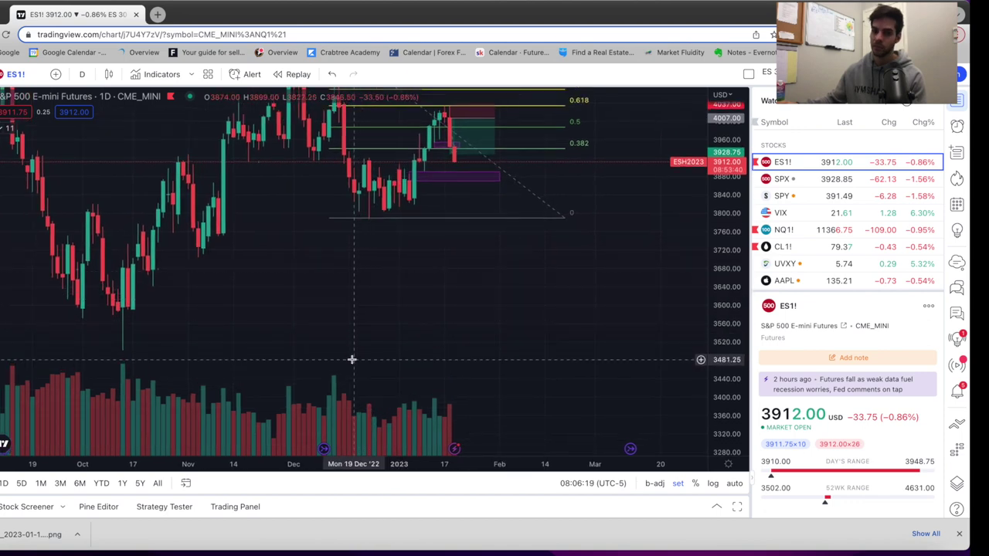
scroll(464, 371, left, 3)
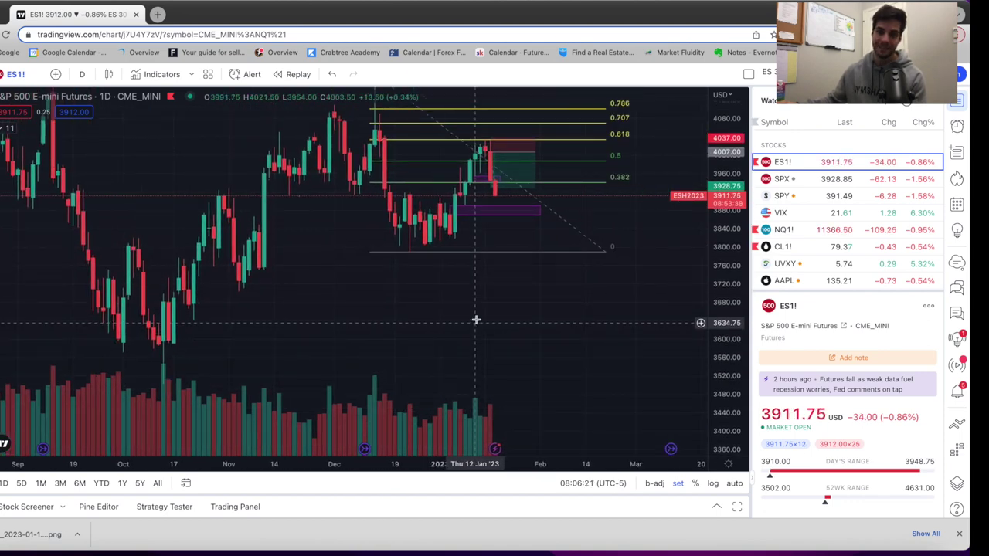
scroll(481, 297, right, 1)
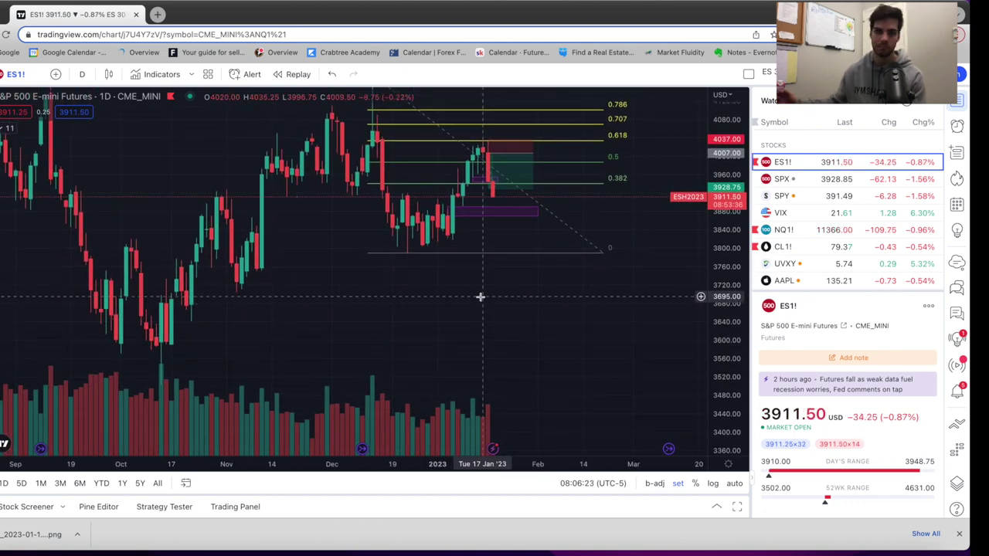
drag(481, 296, 464, 209)
mouse_move(472, 261)
mouse_down()
mouse_move(441, 332)
mouse_move(538, 379)
mouse_move(450, 316)
mouse_move(473, 262)
mouse_up()
drag(516, 348, 565, 397)
Step: Switch the ES1! chart interval to 1 week
click(82, 74)
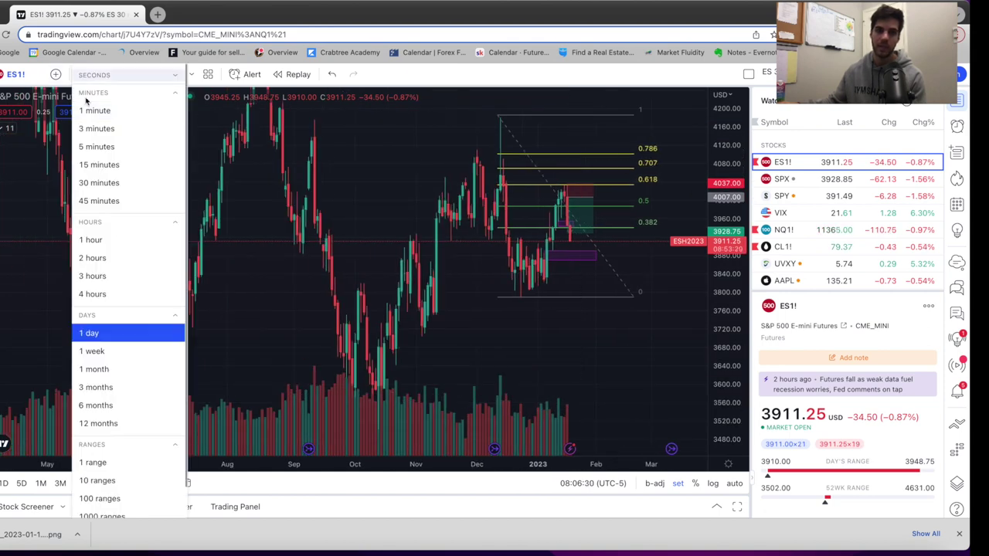
click(99, 351)
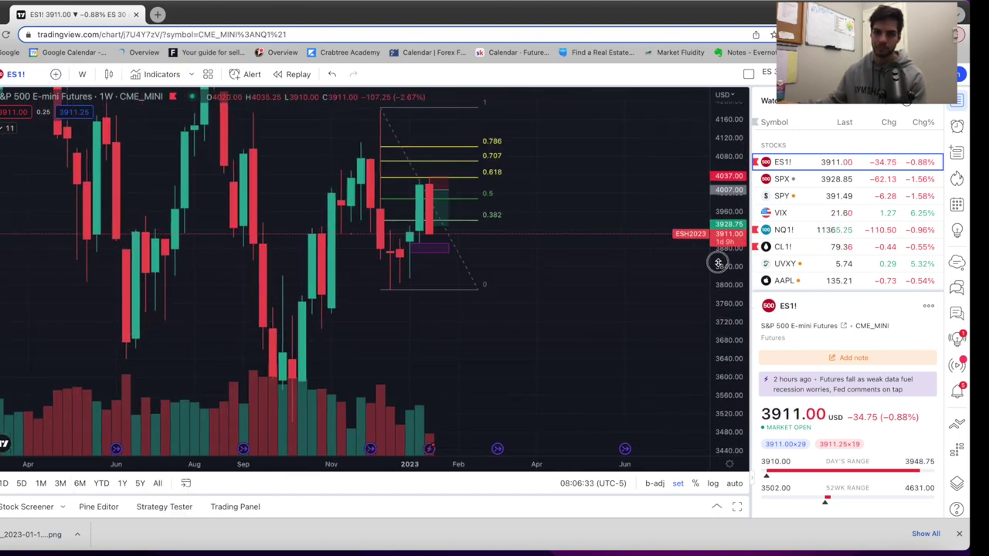
scroll(536, 353, up, 5)
Step: Select the short position to show its stop, target and risk/reward, and zoom the weekly chart back to 2022
click(372, 218)
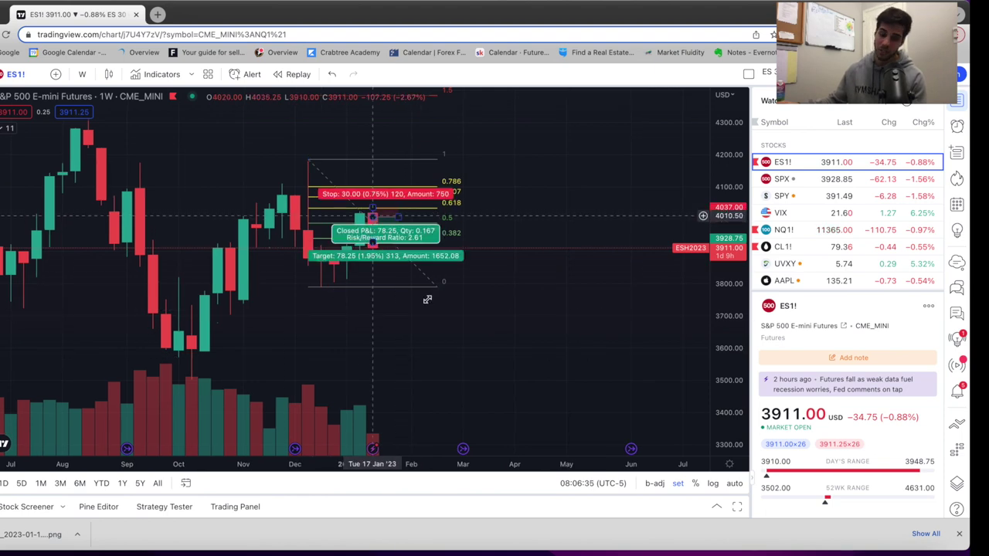
scroll(427, 299, down, 3)
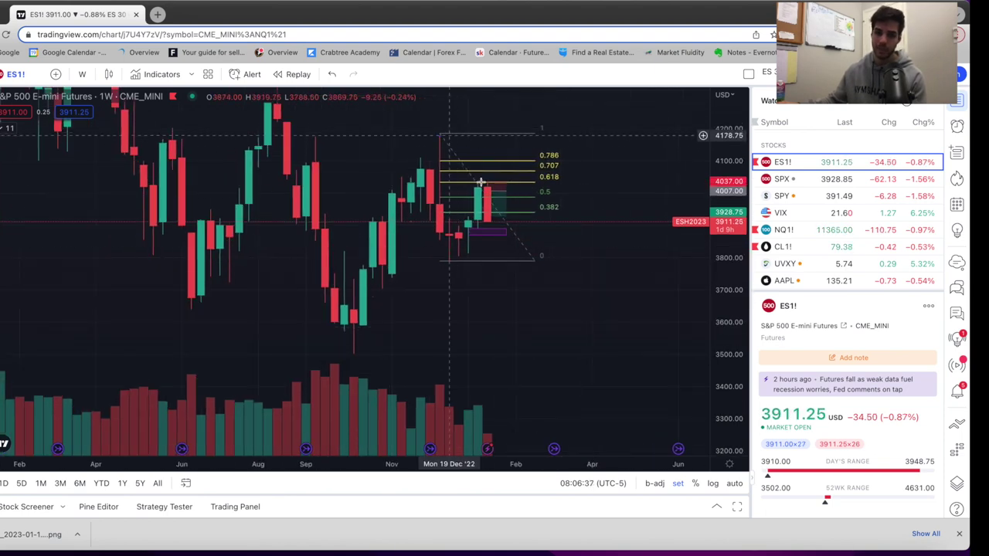
scroll(657, 325, down, 1)
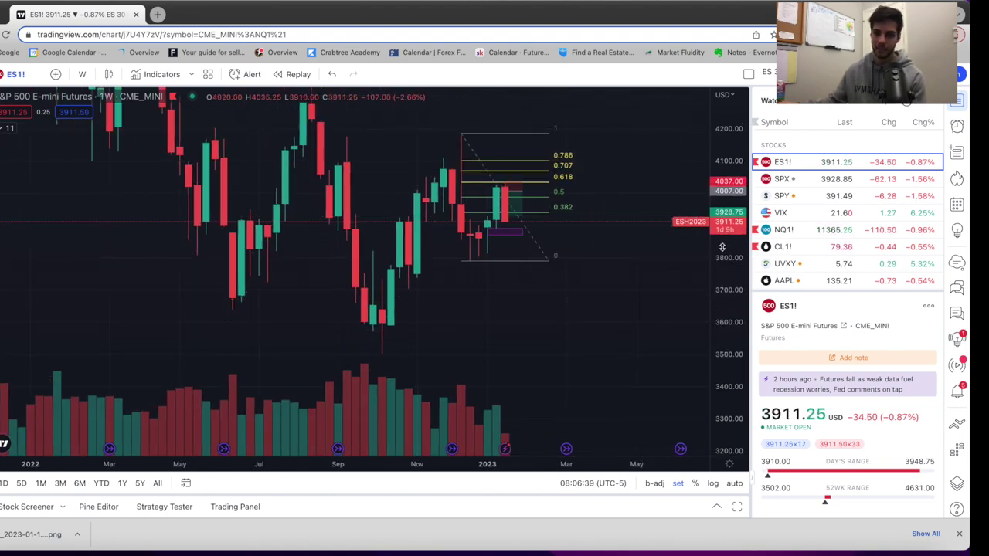
scroll(722, 247, down, 4)
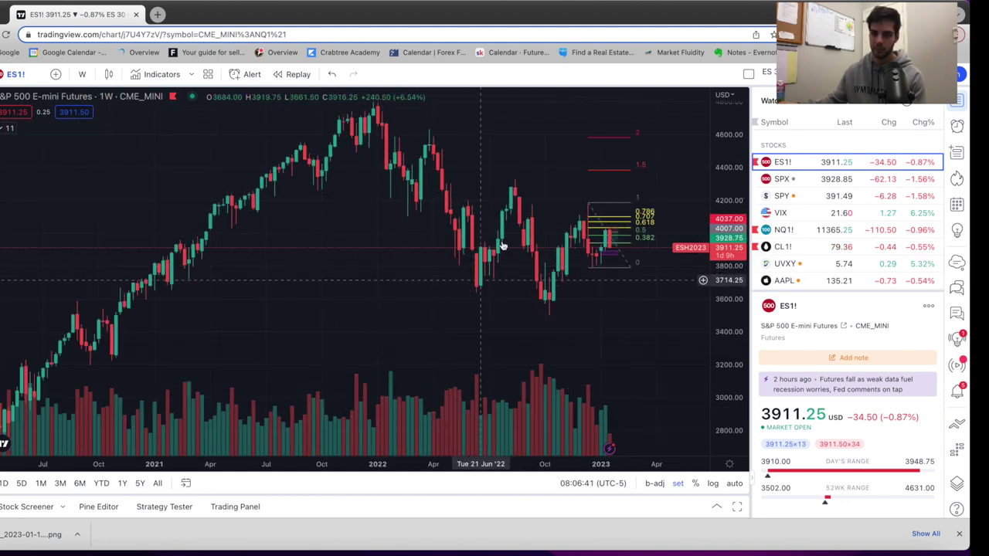
scroll(541, 377, up, 2)
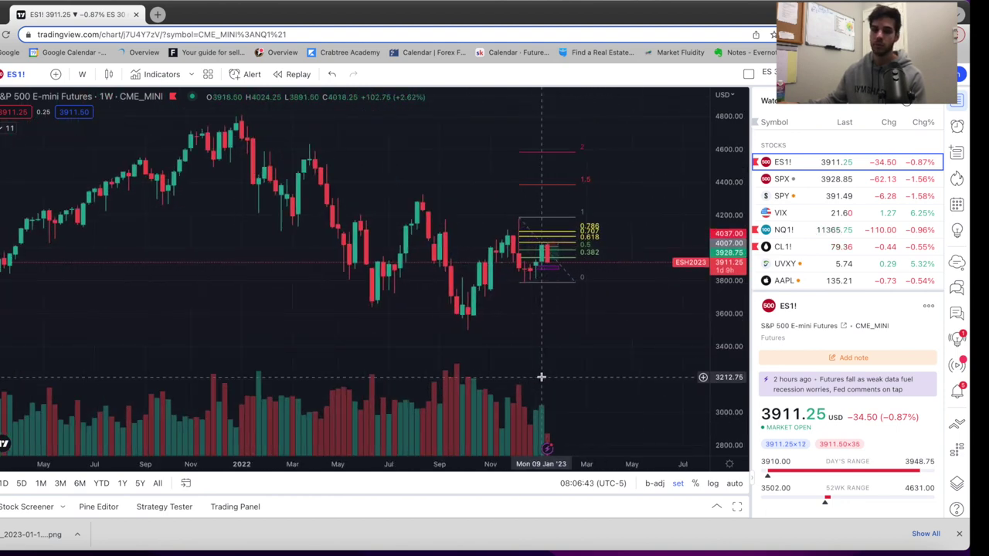
scroll(540, 377, up, 5)
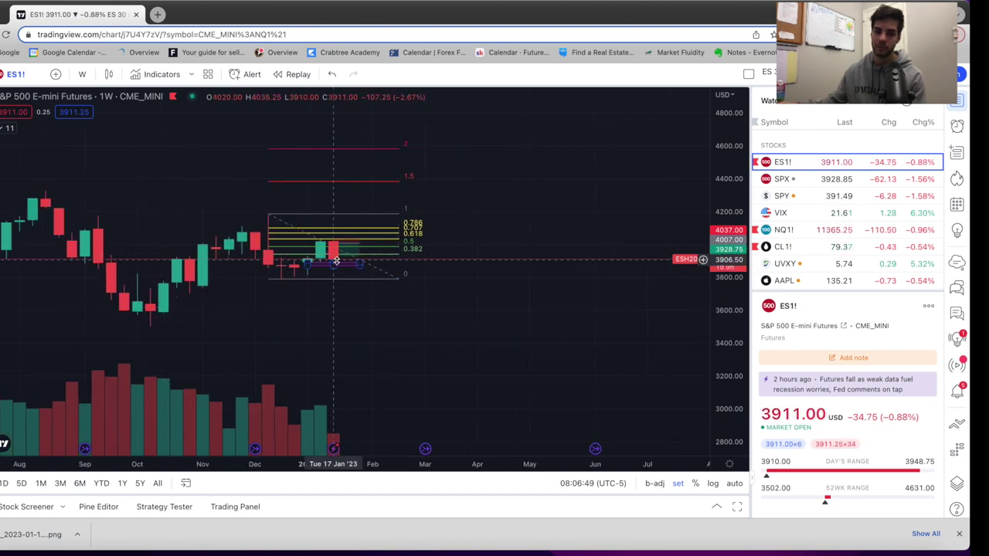
scroll(320, 336, up, 2)
scroll(637, 333, down, 4)
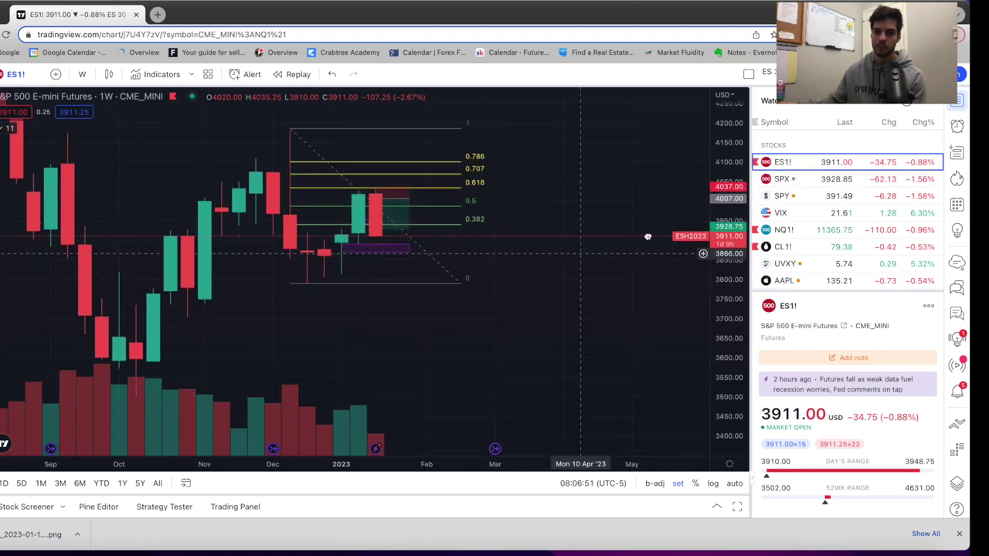
drag(640, 286, 633, 309)
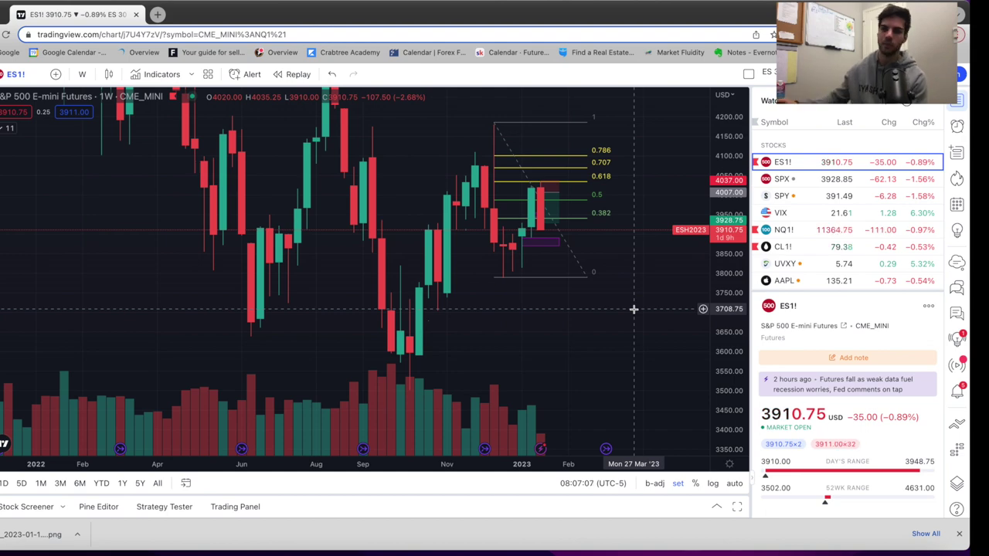
scroll(616, 311, up, 3)
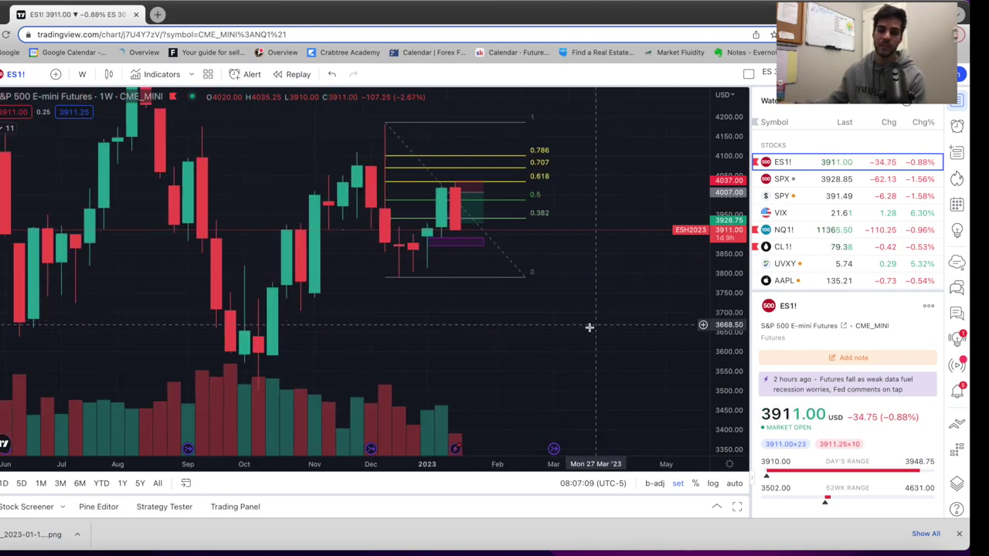
scroll(588, 327, up, 3)
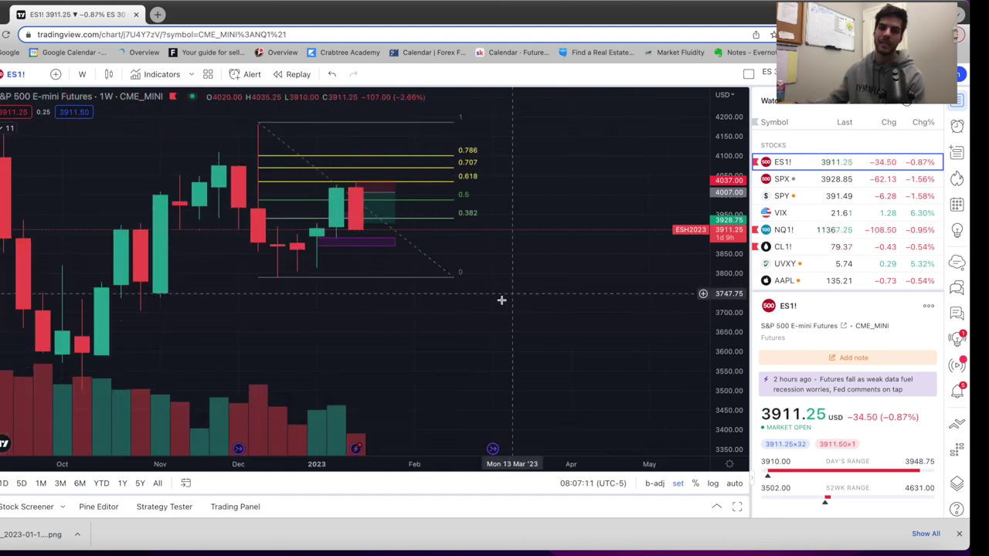
scroll(501, 300, down, 3)
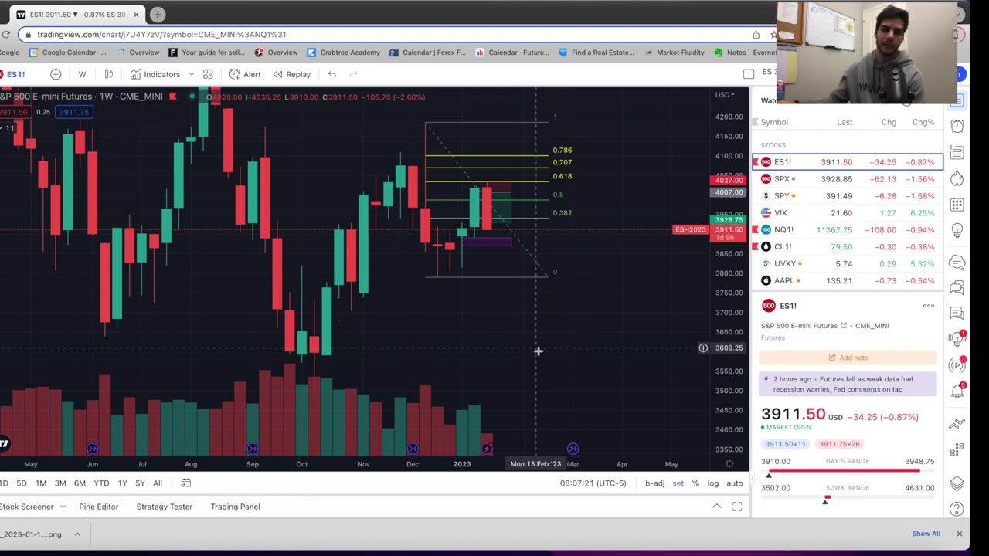
scroll(539, 348, left, 5)
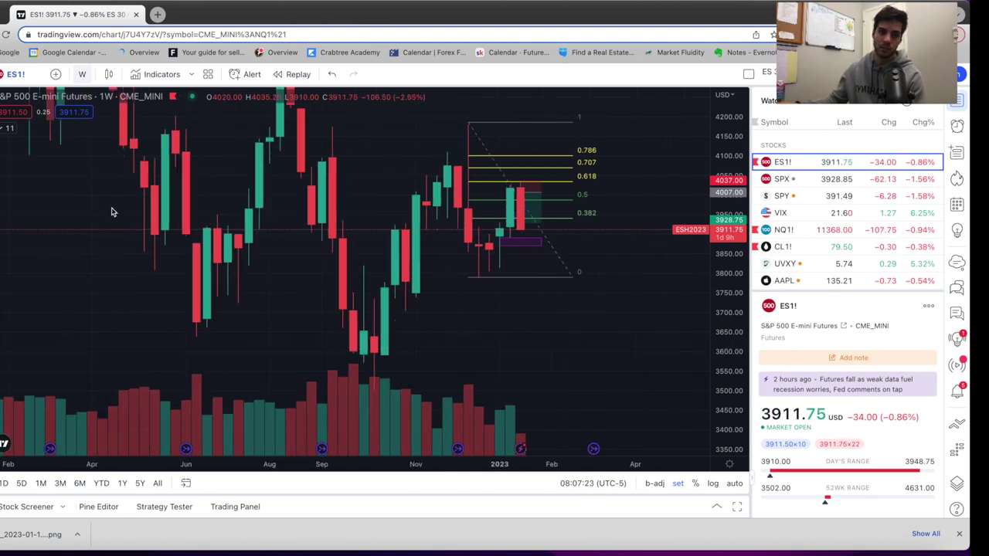
Step: Switch the chart interval back to 1 day
click(82, 74)
click(130, 334)
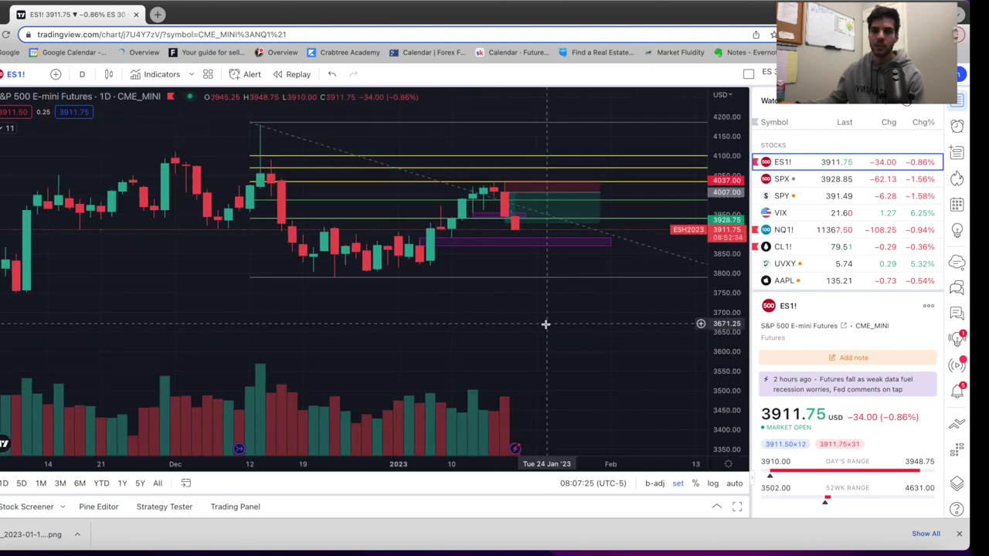
scroll(544, 333, up, 3)
Step: Rescale and pan the daily chart so all Fibonacci levels fit, with dates into March
drag(543, 333, 718, 88)
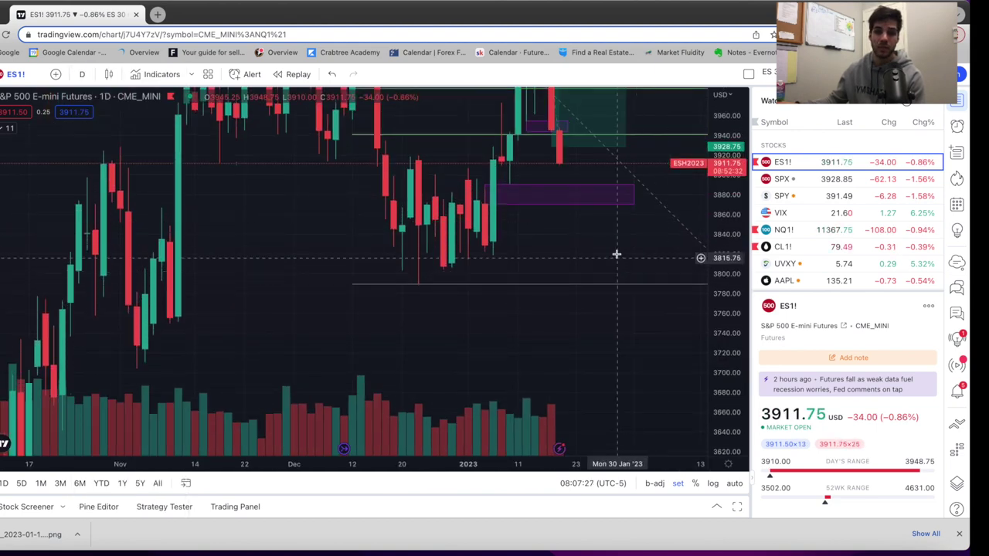
scroll(615, 254, down, 3)
drag(717, 253, 569, 329)
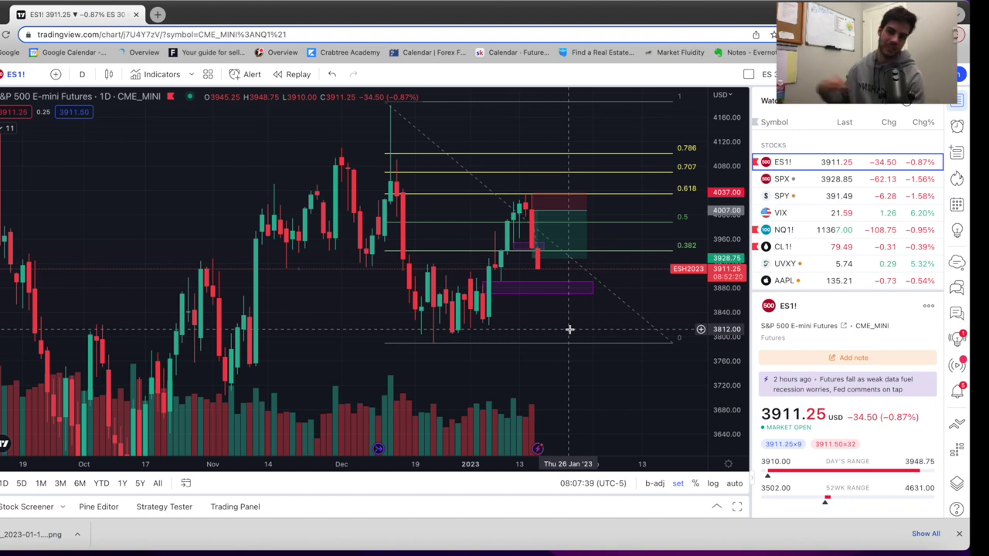
scroll(577, 334, down, 5)
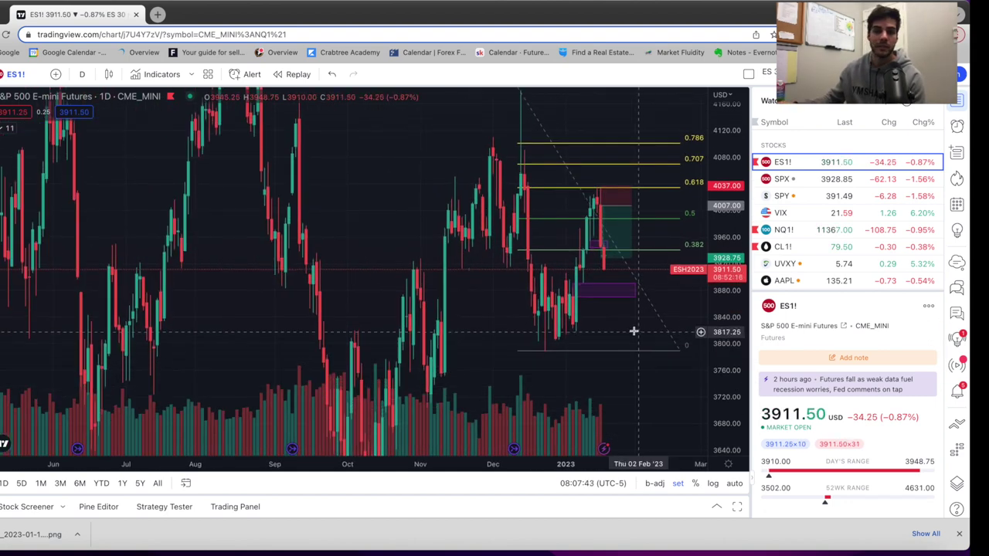
drag(633, 331, 578, 342)
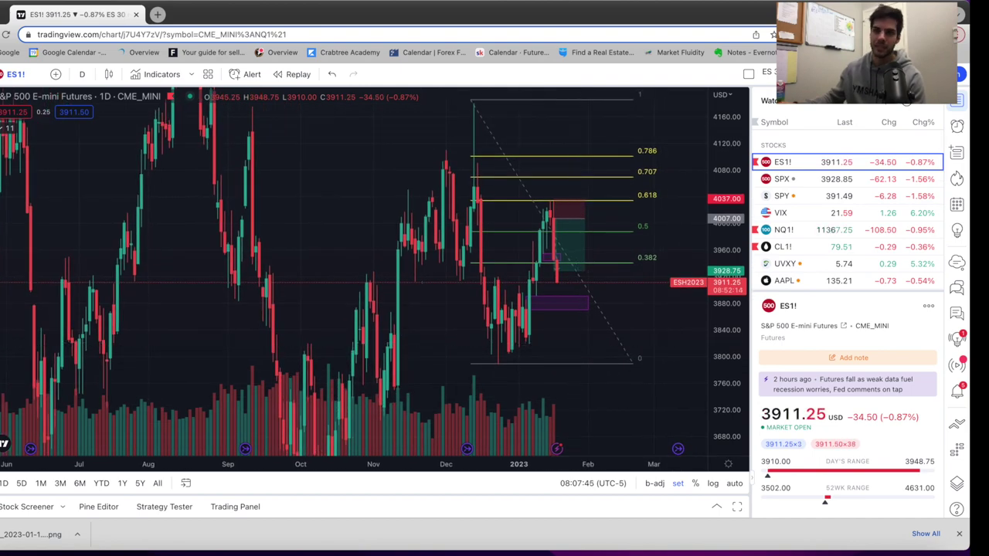